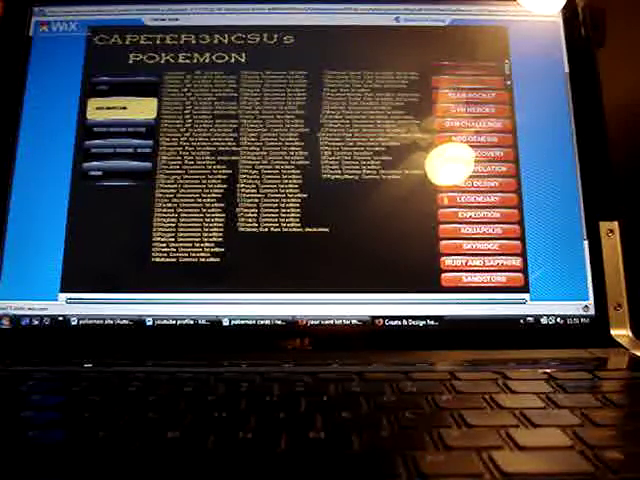
click(125, 88)
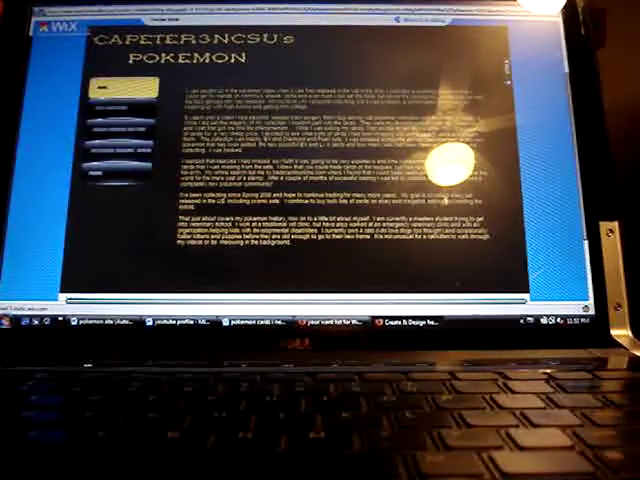